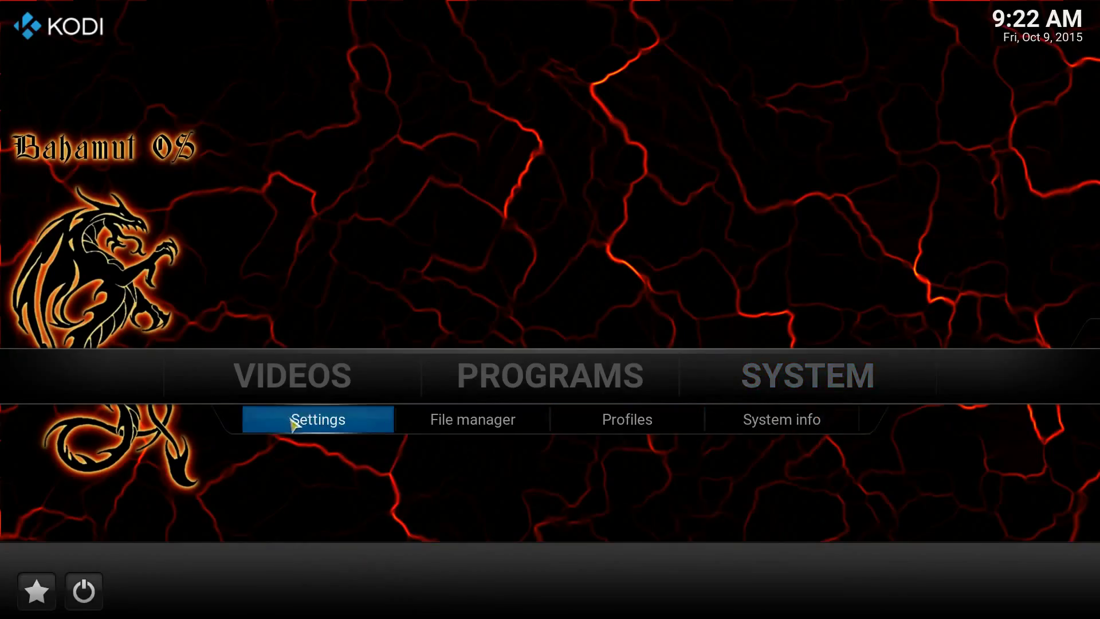
Step: Open Kodi's Settings screen from the System menu on the home screen
{"action": "left_click", "coordinate": [293, 424]}
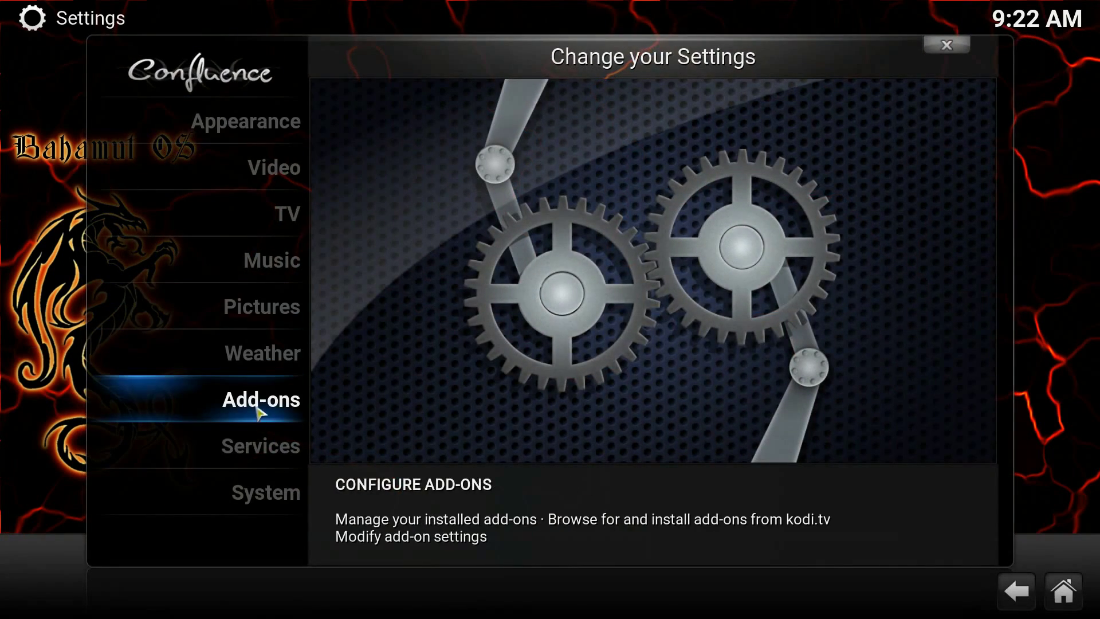
Step: Browse Add-ons > Install from repository into SuperRepo Category Video's video add-ons
{"action": "left_click", "coordinate": [258, 412]}
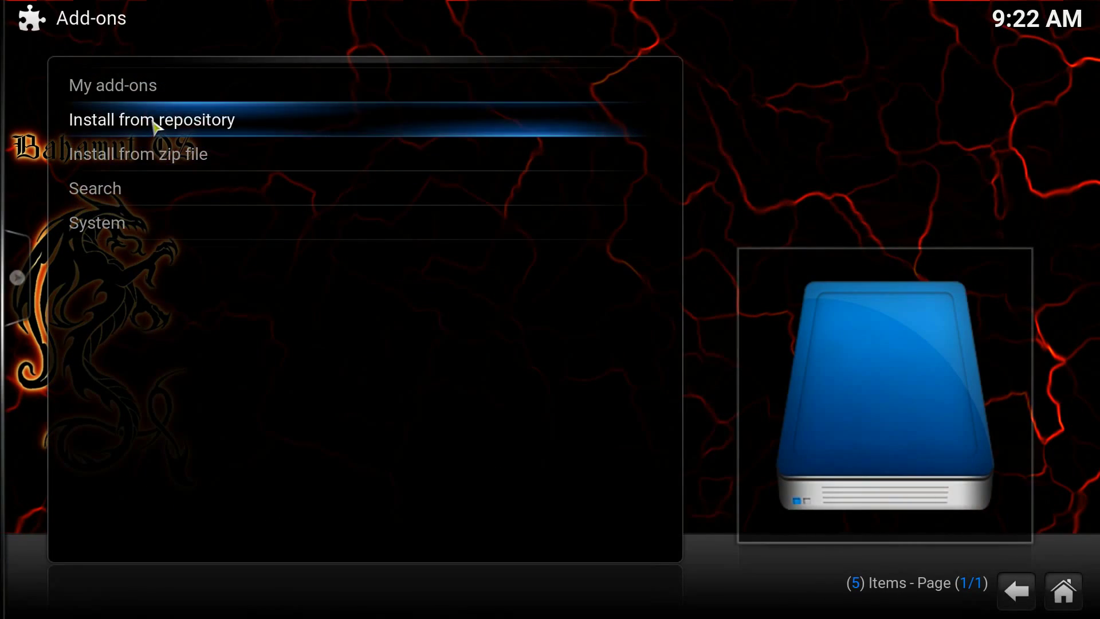
{"action": "left_click", "coordinate": [156, 126]}
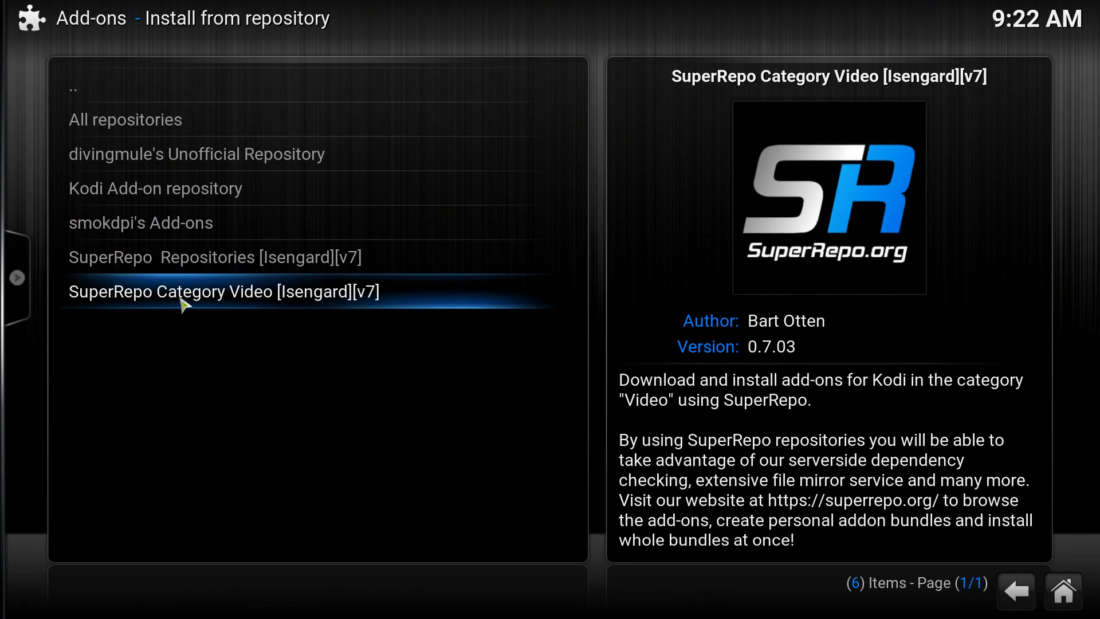
{"action": "left_click", "coordinate": [231, 295]}
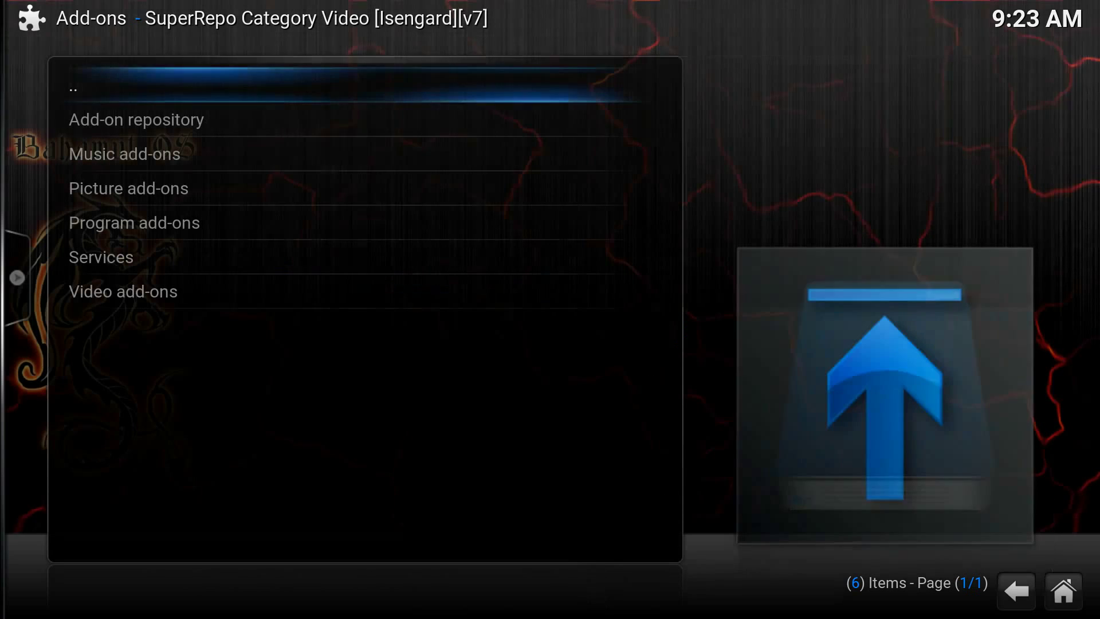
{"action": "left_click", "coordinate": [137, 299]}
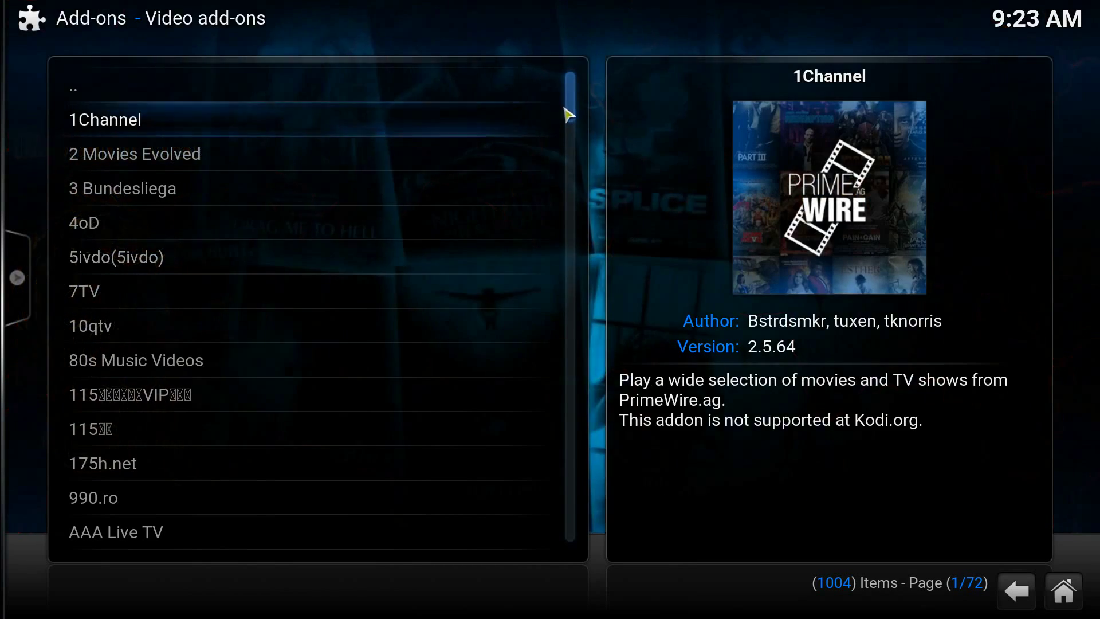
{"action": "mouse_move", "coordinate": [569, 110]}
{"action": "left_mouse_down"}
{"action": "mouse_move", "coordinate": [578, 342]}
{"action": "mouse_move", "coordinate": [574, 221]}
{"action": "left_mouse_up"}
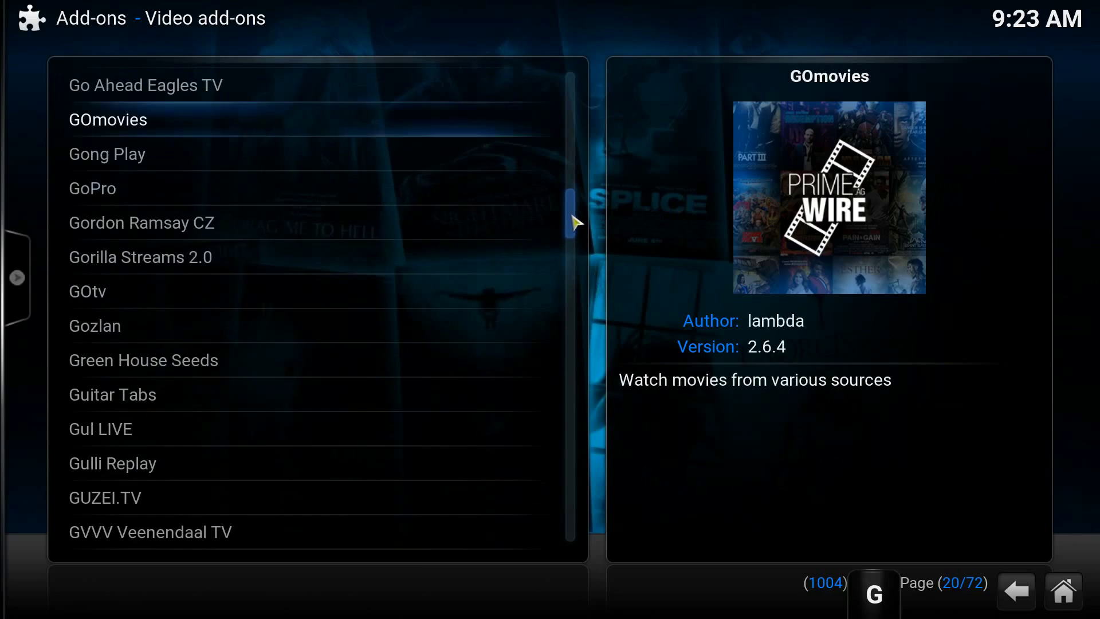
Step: Highlight Genesis (lambda, version 5.1.0) in the video add-ons list
{"action": "key", "text": "Up"}
{"action": "key", "text": "Up"}
{"action": "key", "text": "Up"}
{"action": "key", "text": "Up"}
{"action": "key", "text": "Up"}
{"action": "key", "text": "Up"}
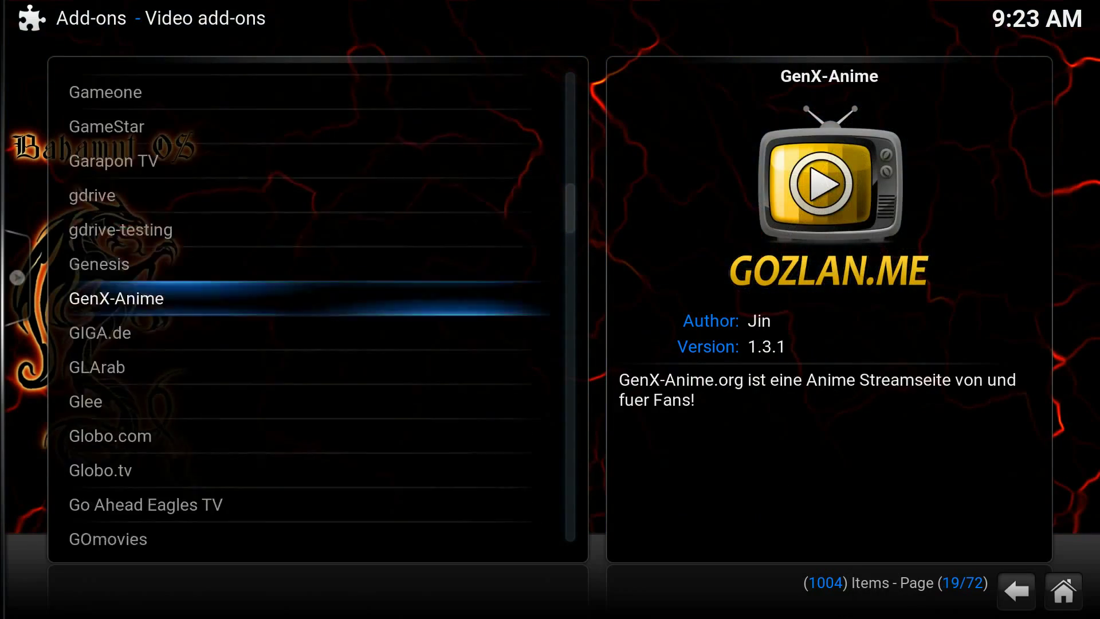
{"action": "key", "text": "Up"}
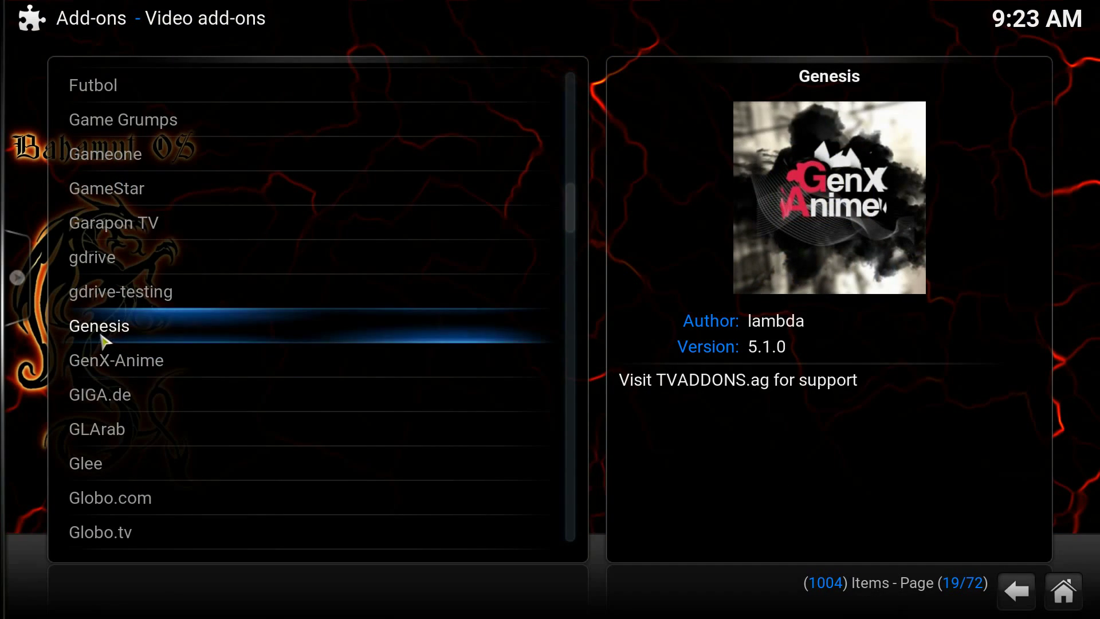
Step: Install Genesis from its Add-on information page and return to the home screen
{"action": "key", "text": "Return"}
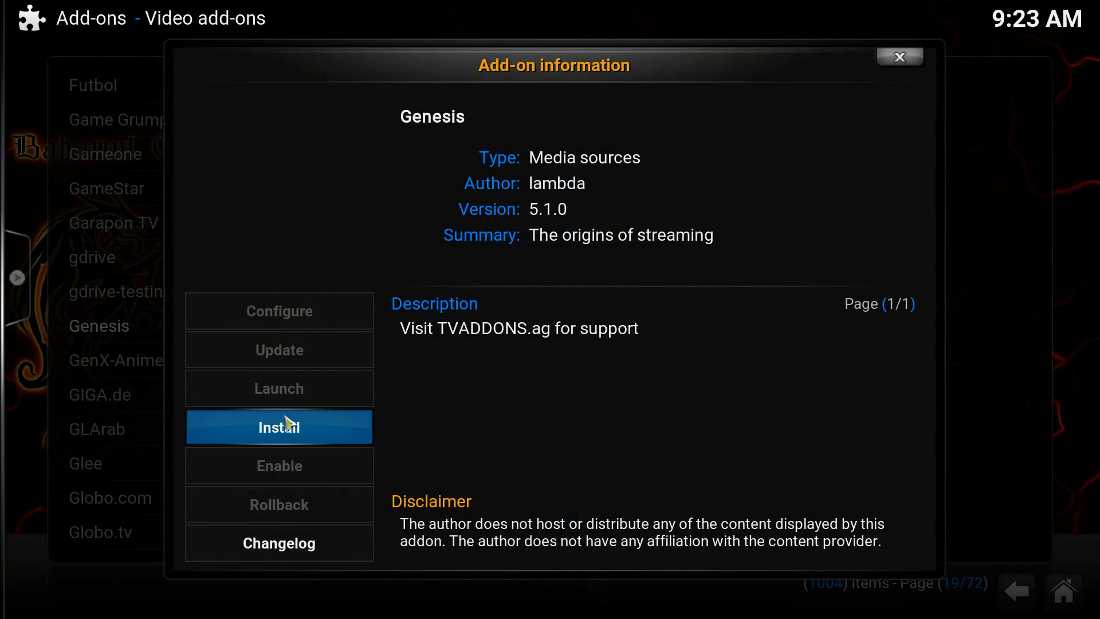
{"action": "left_click", "coordinate": [289, 427]}
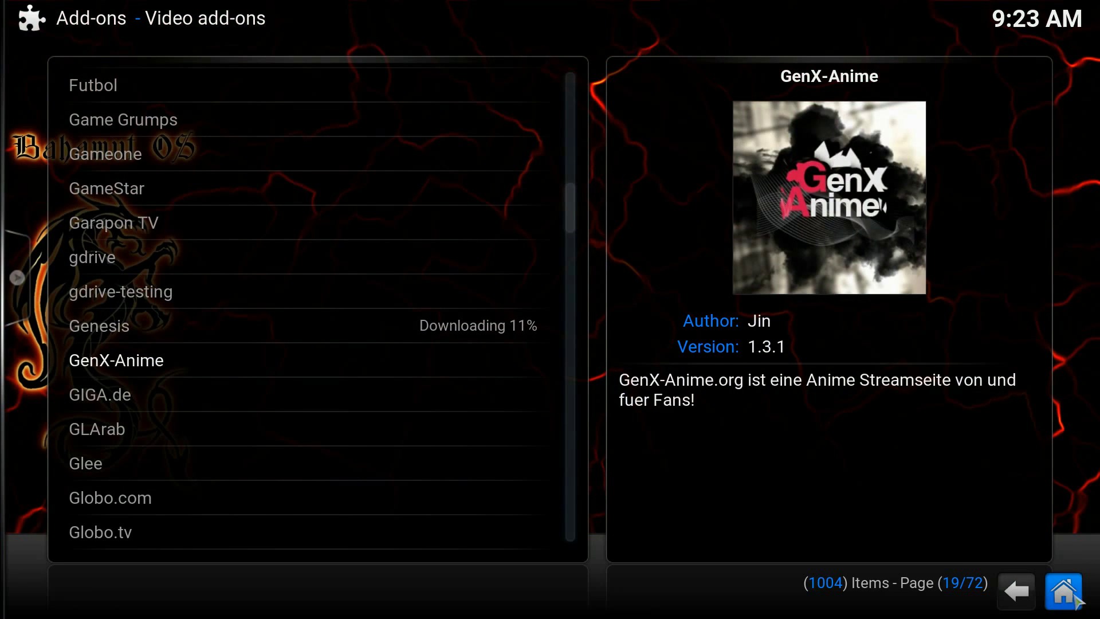
{"action": "left_click", "coordinate": [1075, 600]}
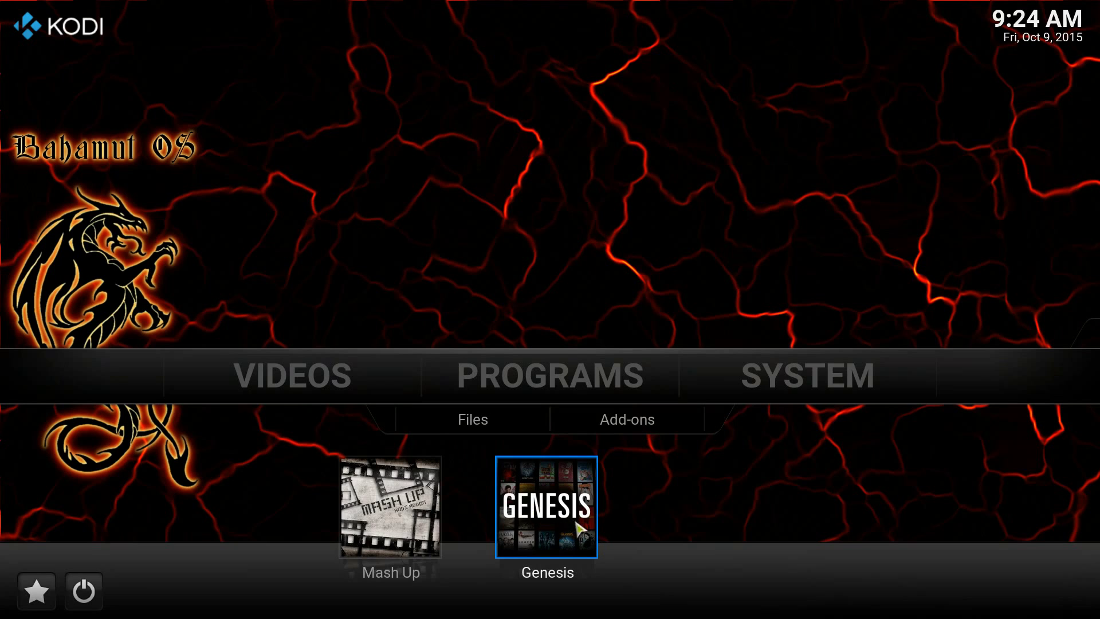
Step: Show the installed video add-ons list with Genesis next to Mash Up
{"action": "left_click", "coordinate": [630, 423]}
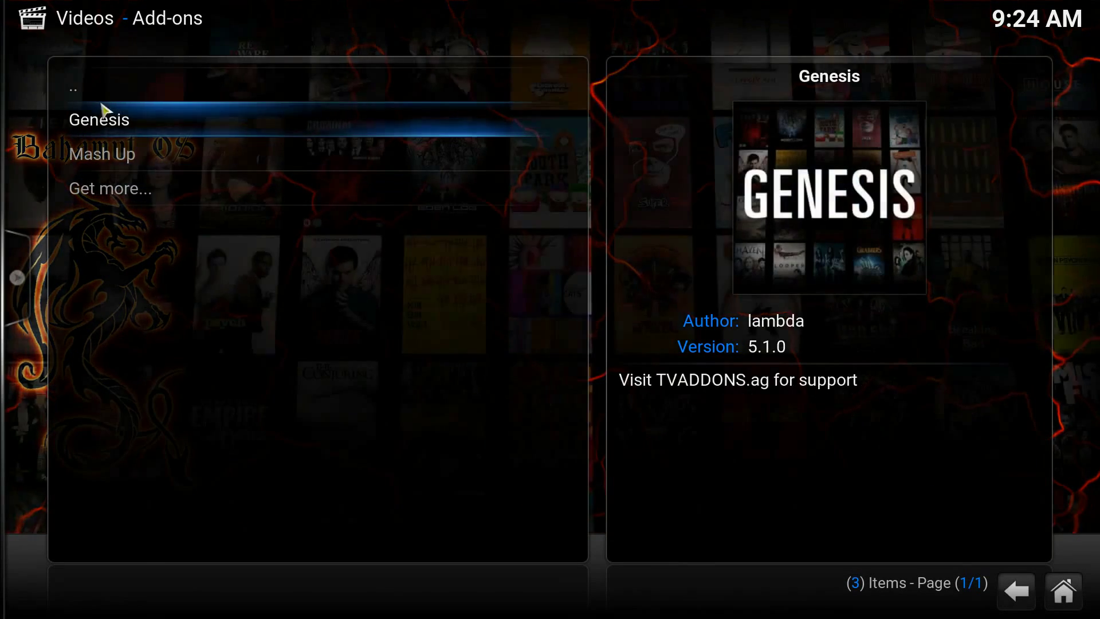
Step: Launch Genesis from the Videos add-ons list to reach its Movies/TV Shows menu
{"action": "left_click", "coordinate": [105, 118]}
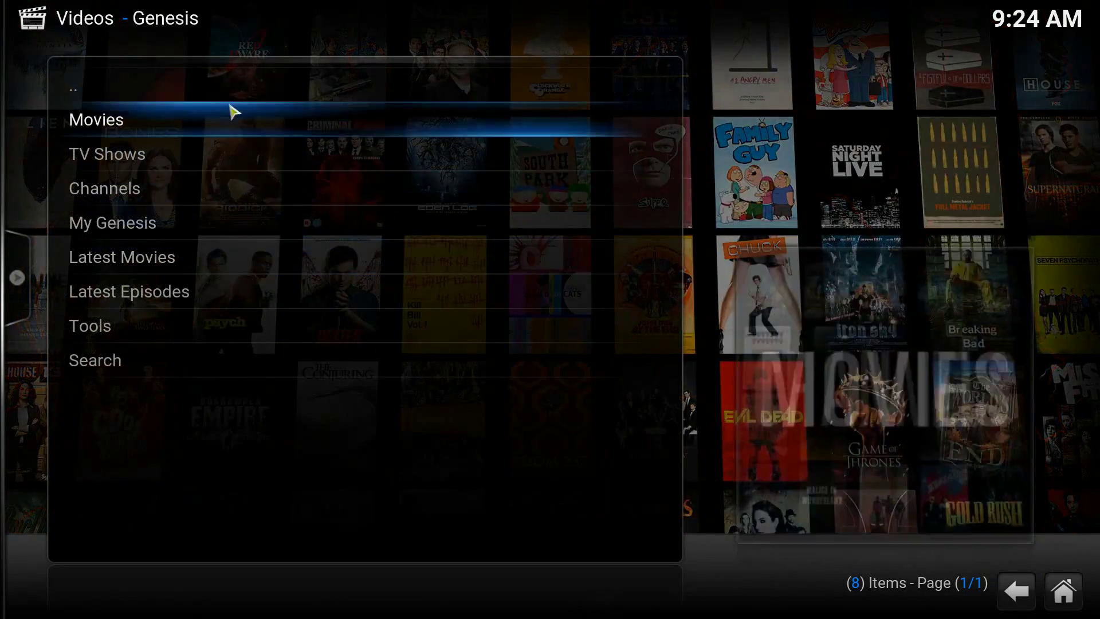